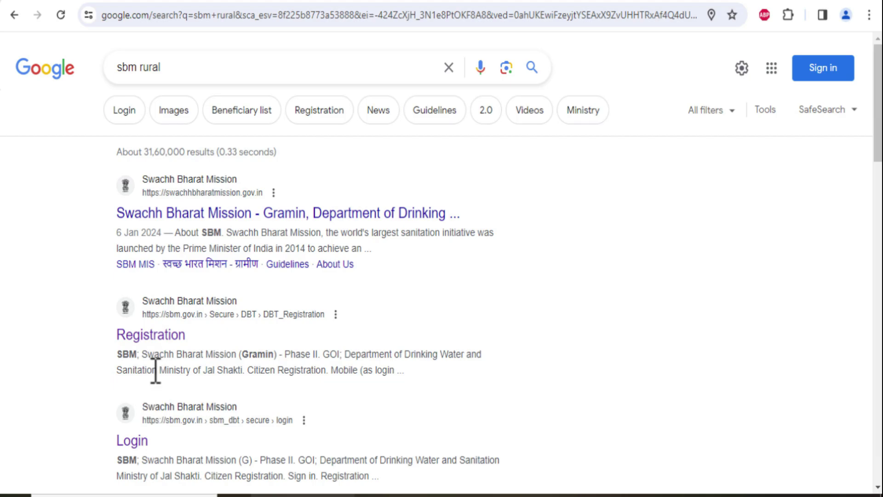
{"action": "left_click", "coordinate": [163, 338]}
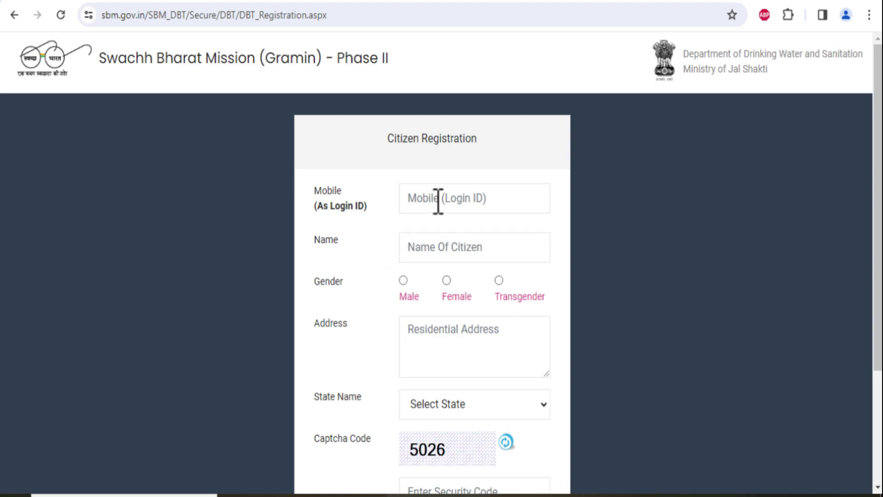
{"action": "left_click", "coordinate": [469, 208]}
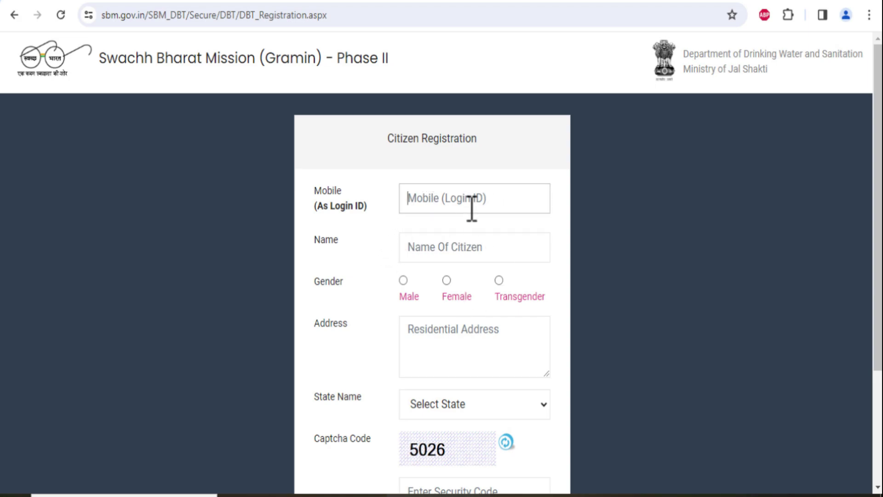
{"action": "left_click", "coordinate": [473, 250]}
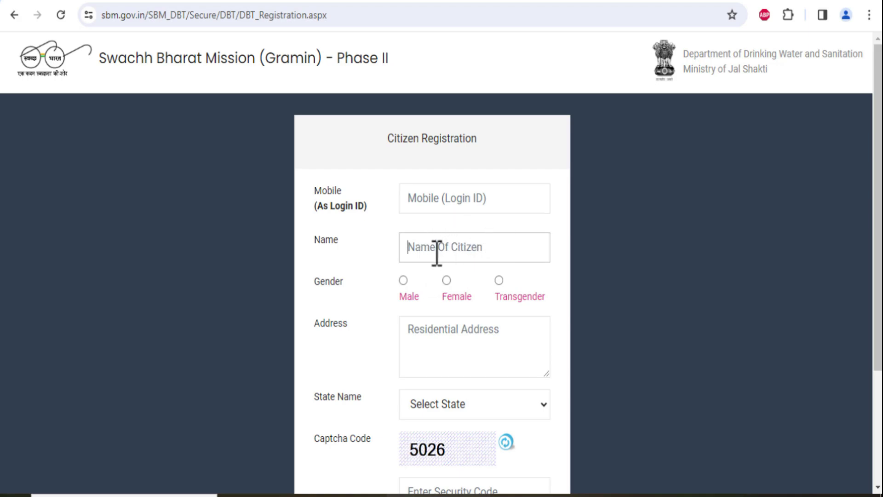
{"action": "left_click", "coordinate": [403, 281]}
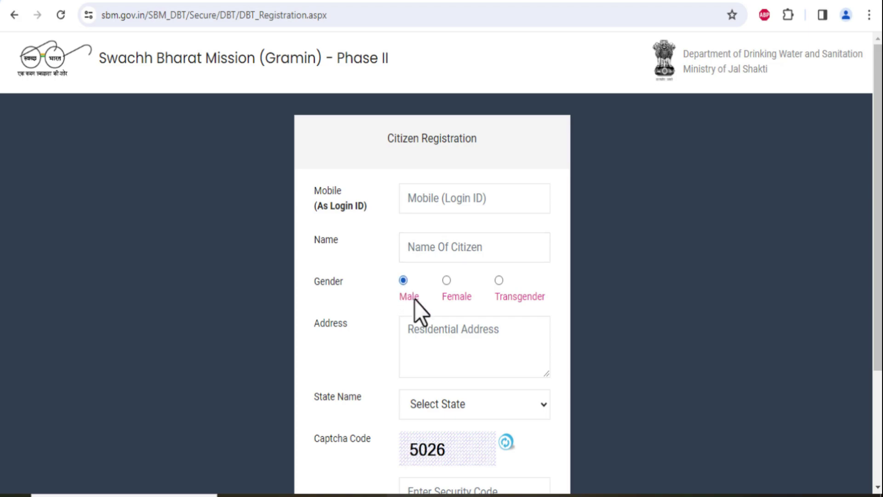
{"action": "left_click", "coordinate": [433, 337]}
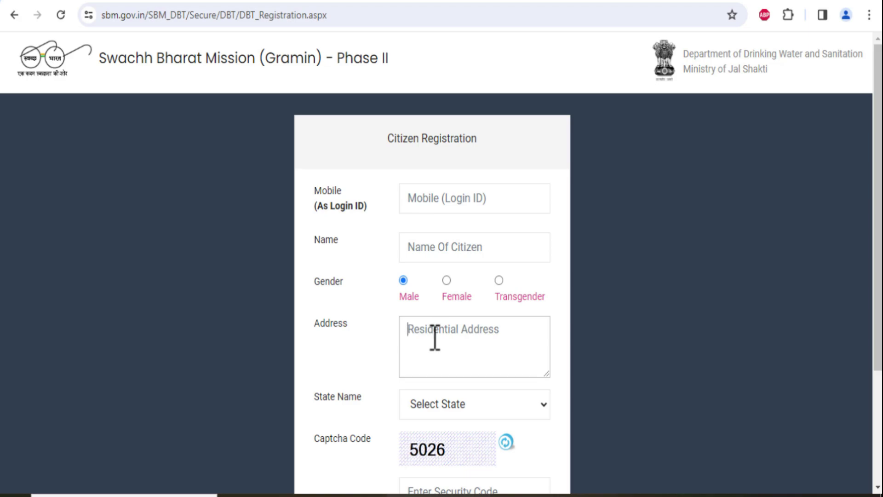
{"action": "left_click", "coordinate": [510, 407]}
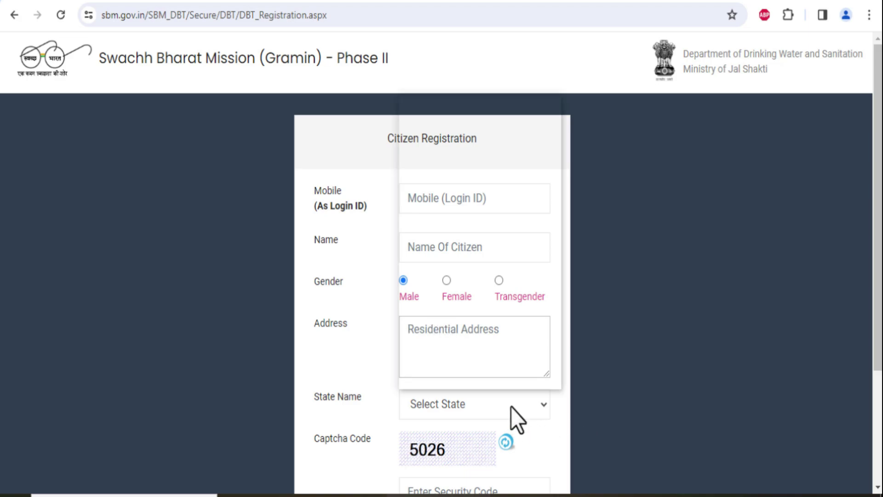
{"action": "scroll", "coordinate": [460, 354], "scroll_direction": "down", "scroll_amount": 5}
{"action": "left_click", "coordinate": [454, 382]}
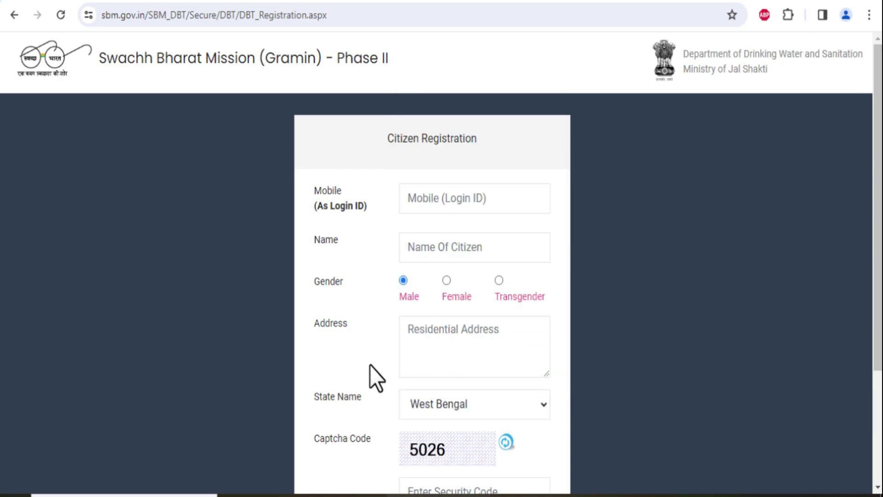
{"action": "scroll", "coordinate": [437, 354], "scroll_direction": "down", "scroll_amount": 3}
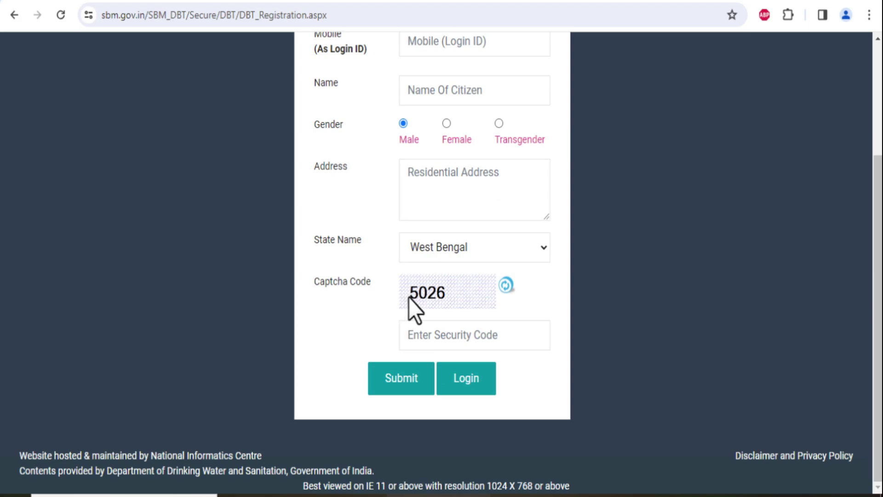
{"action": "left_click", "coordinate": [481, 340]}
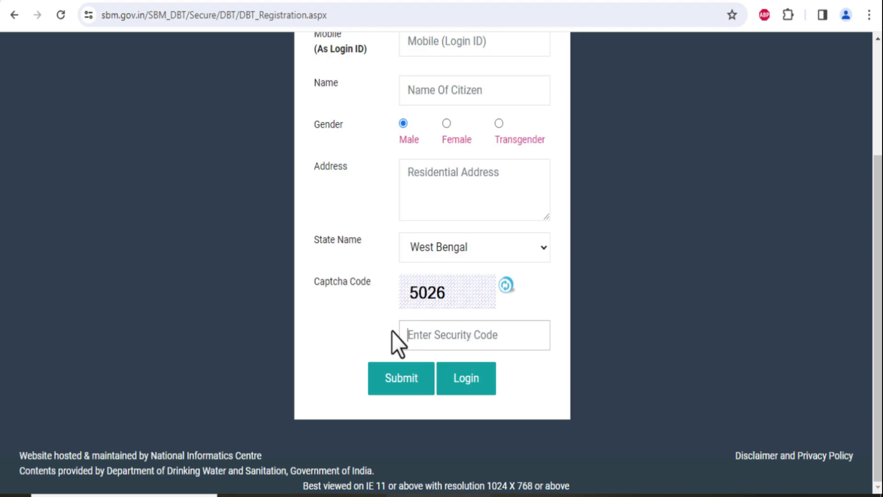
{"action": "key", "text": "alt+Left"}
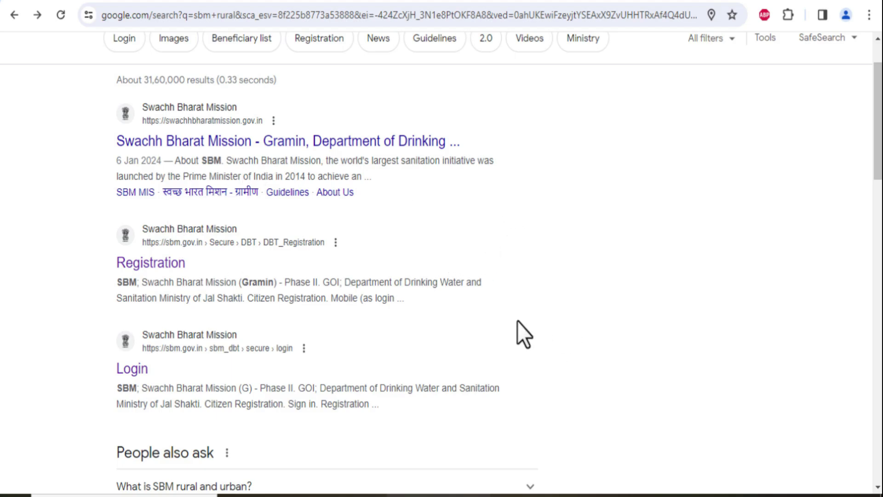
Open the sbm.gov.in citizen Sign In page from the Login result and select the registered mobile number field
{"action": "left_click", "coordinate": [144, 370]}
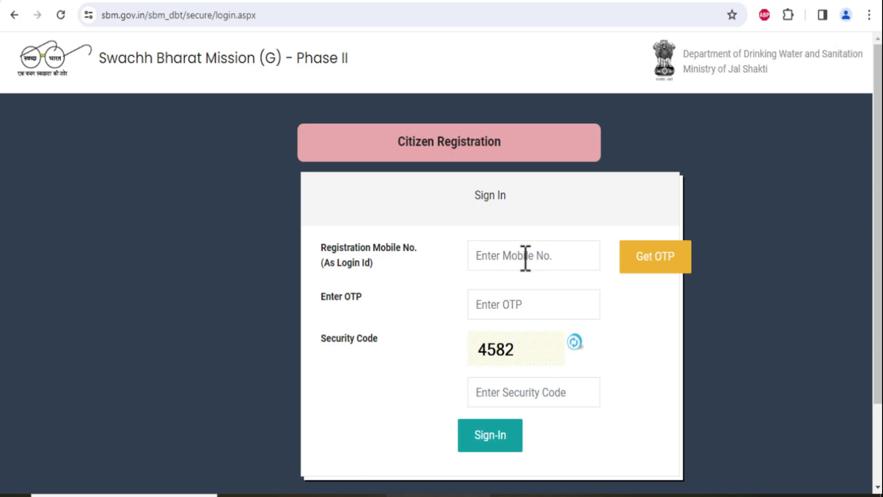
{"action": "left_click", "coordinate": [525, 258]}
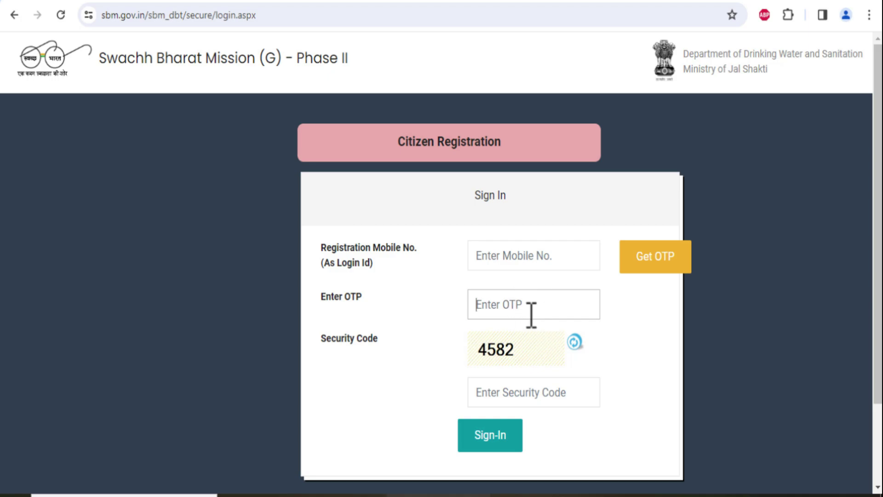
{"action": "left_click", "coordinate": [532, 268]}
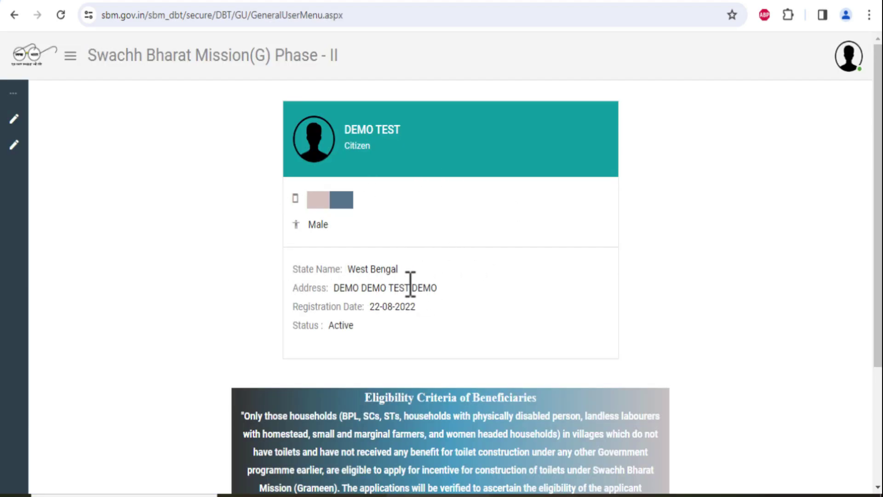
Check the profile's name and registration date, then start a New Application under MODULES
{"action": "triple_click", "coordinate": [373, 135]}
{"action": "left_click", "coordinate": [418, 145]}
{"action": "left_click_drag", "start_coordinate": [370, 307], "coordinate": [417, 304]}
{"action": "left_click", "coordinate": [403, 309]}
{"action": "mouse_move", "coordinate": [59, 282]}
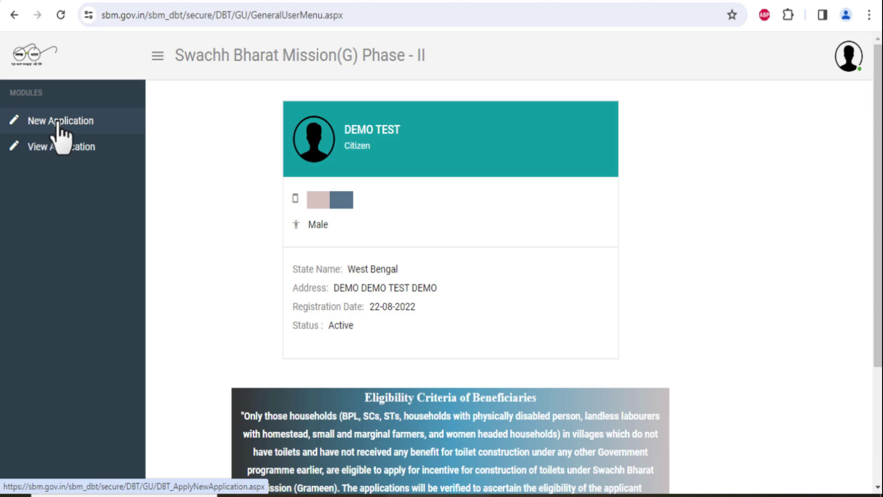
{"action": "left_click", "coordinate": [59, 121]}
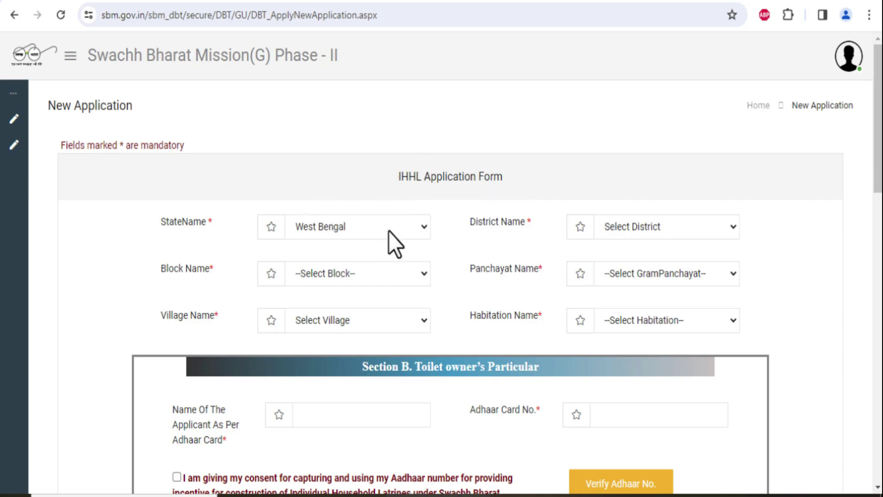
Choose district NORTH 24 PARAGANAS, block HABRA-I, panchayat KUMRA, village KHARO, habitation GHOJER MATH
{"action": "left_click", "coordinate": [607, 232]}
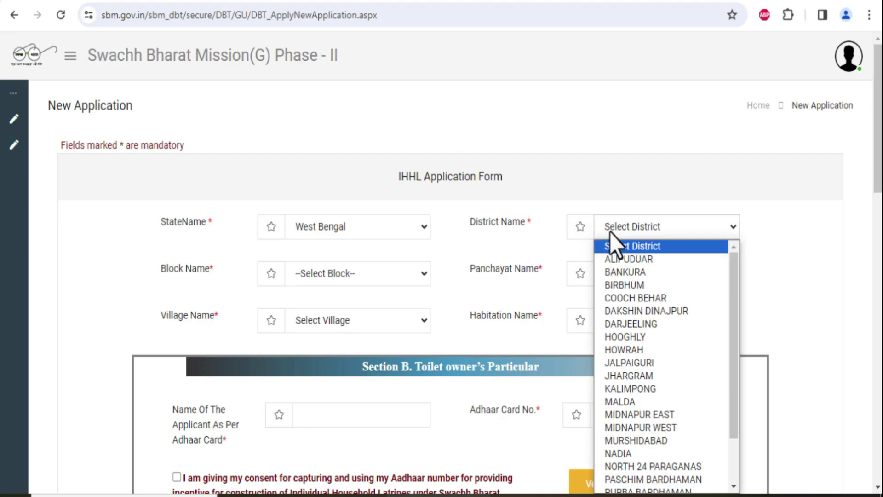
{"action": "left_click", "coordinate": [649, 465]}
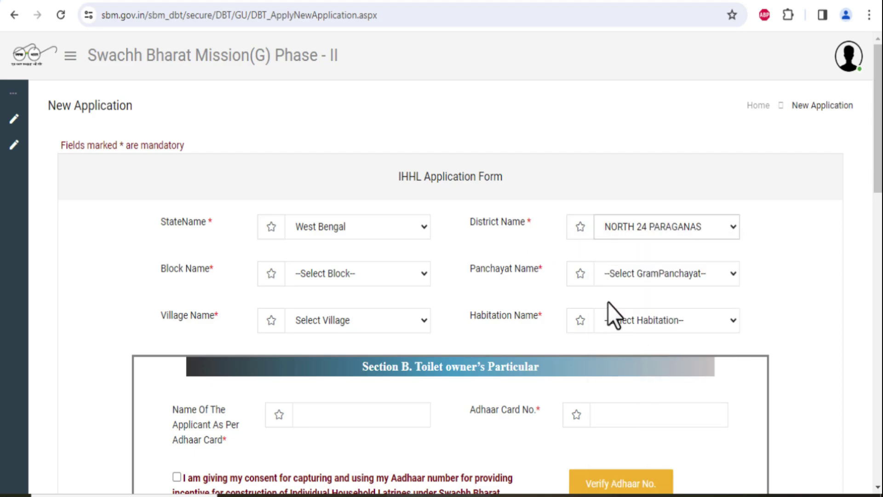
{"action": "left_click", "coordinate": [374, 275]}
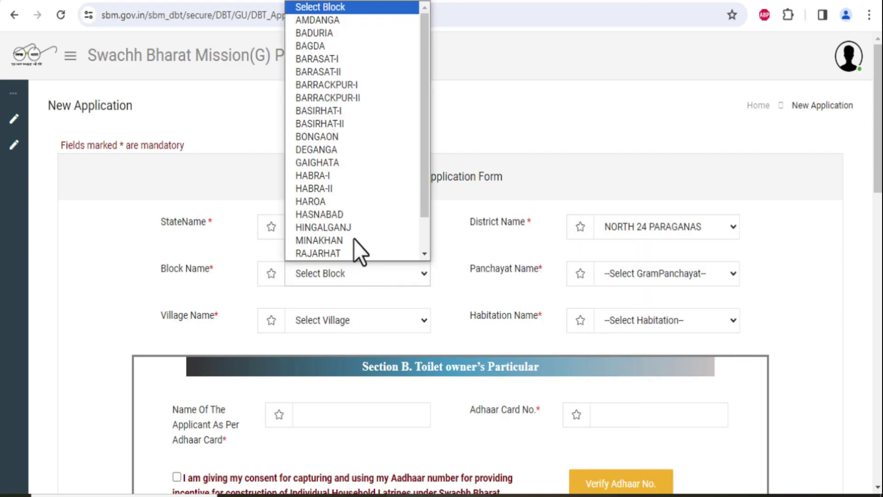
{"action": "left_click", "coordinate": [343, 180]}
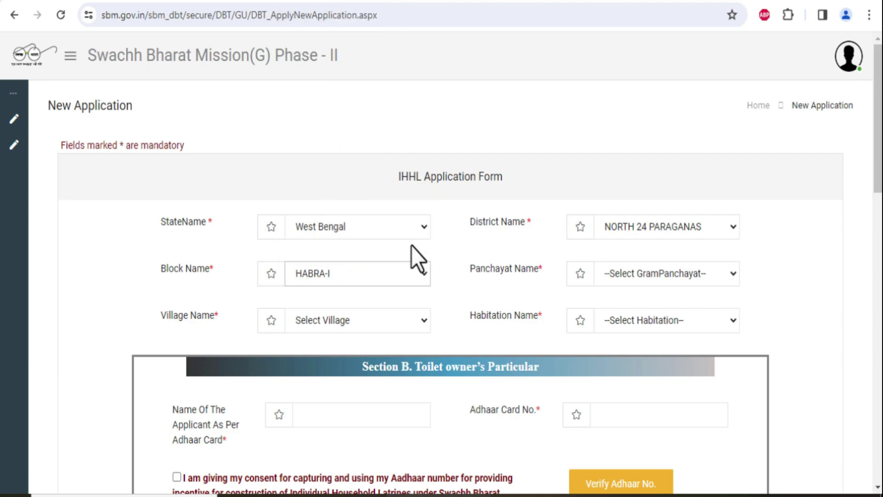
{"action": "left_click", "coordinate": [607, 270]}
{"action": "left_click", "coordinate": [619, 331]}
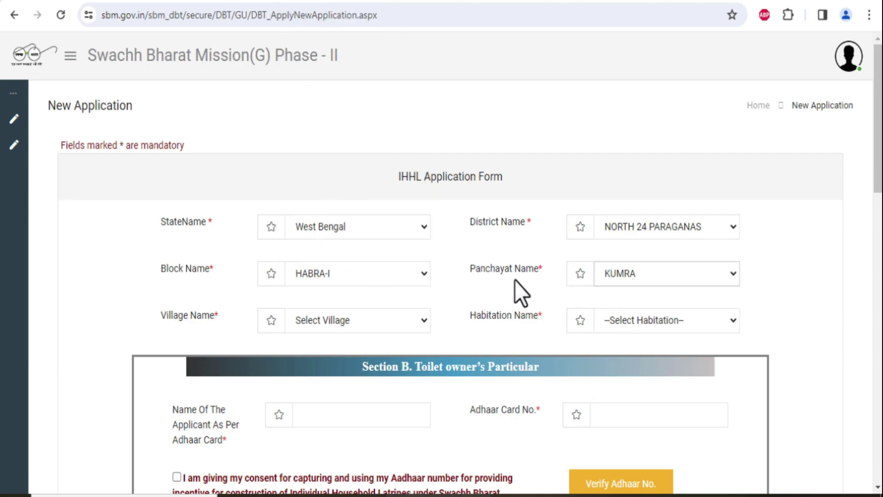
{"action": "left_click", "coordinate": [335, 331]}
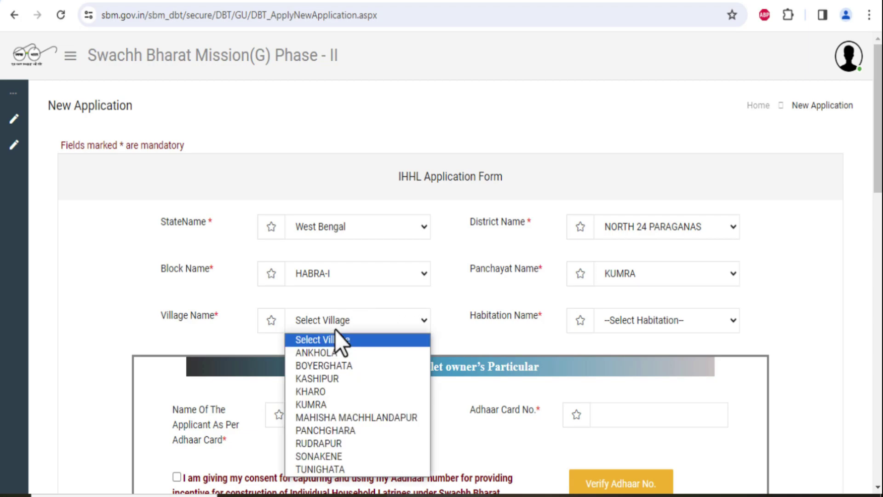
{"action": "left_click", "coordinate": [319, 391]}
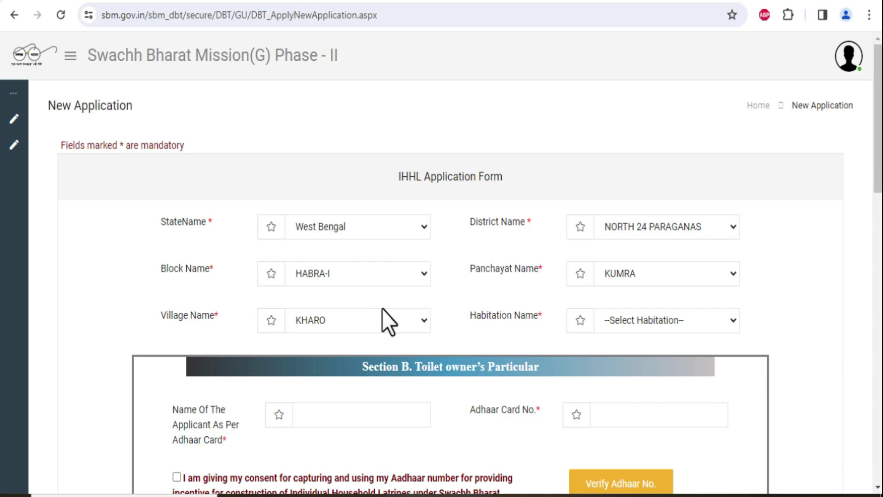
{"action": "left_click", "coordinate": [629, 325]}
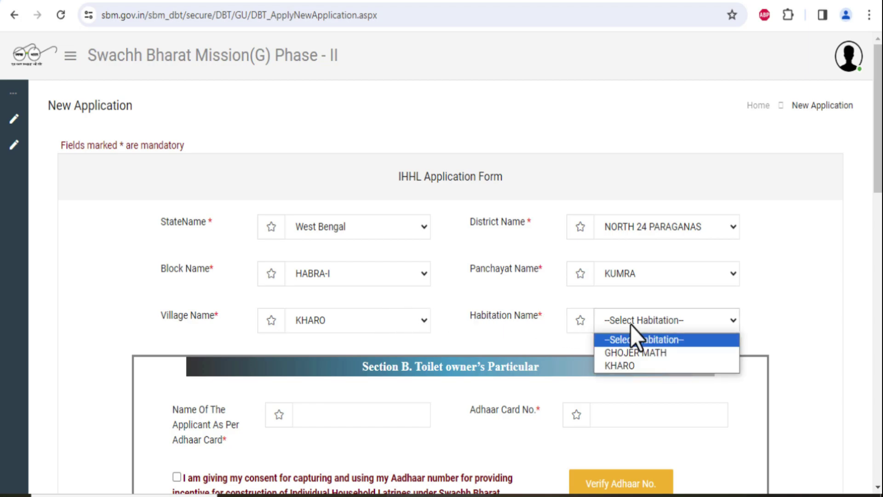
{"action": "left_click", "coordinate": [636, 354]}
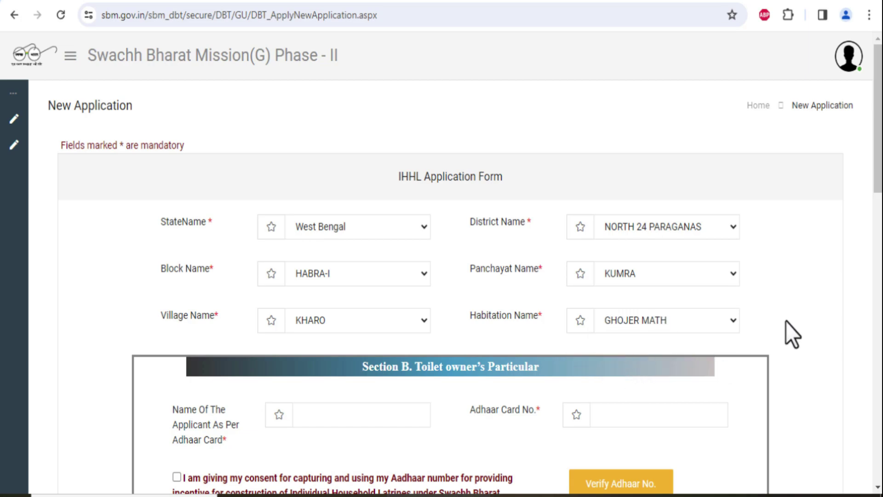
Enter the applicant's name as per Aadhaar and the Aadhaar number, give consent, and try verifying
{"action": "scroll", "coordinate": [788, 321], "scroll_direction": "down", "scroll_amount": 5}
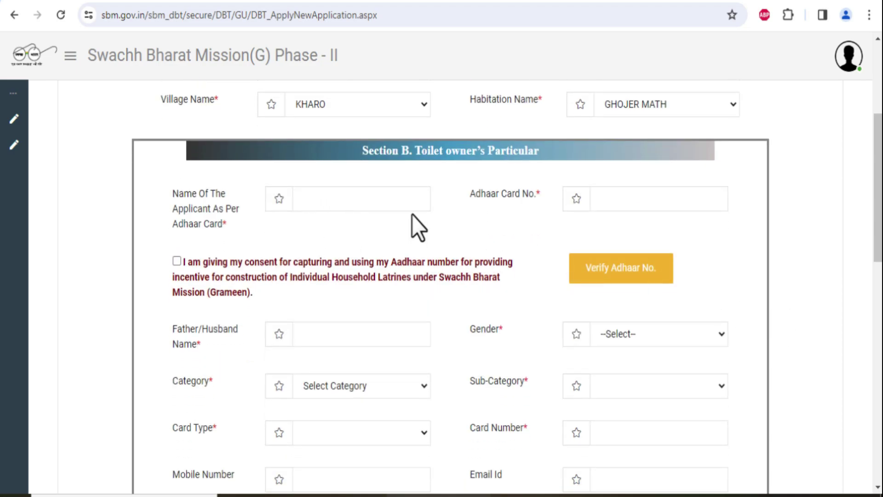
{"action": "left_click", "coordinate": [353, 207]}
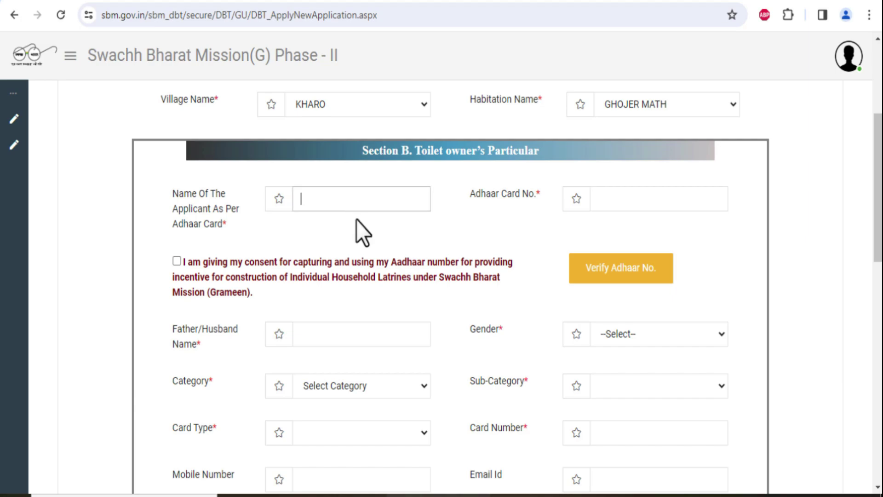
{"action": "type", "text": "DEMO TEST"}
{"action": "left_click", "coordinate": [633, 198]}
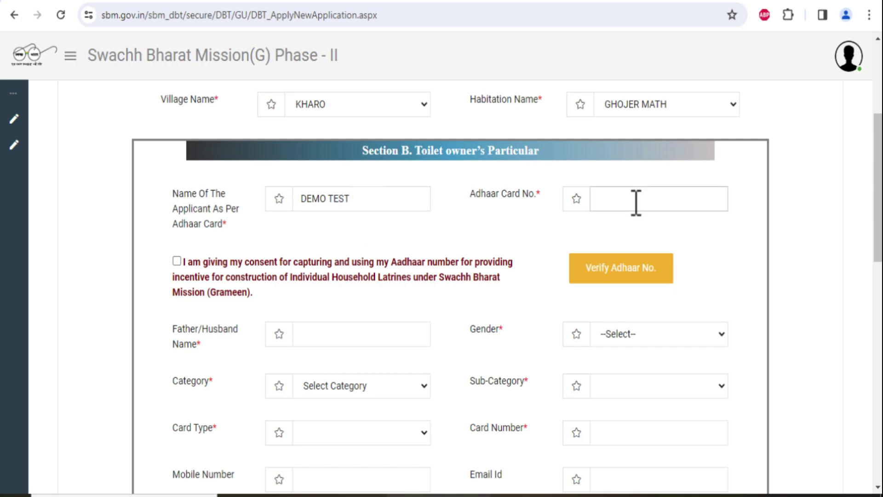
{"action": "type", "text": "123456789012"}
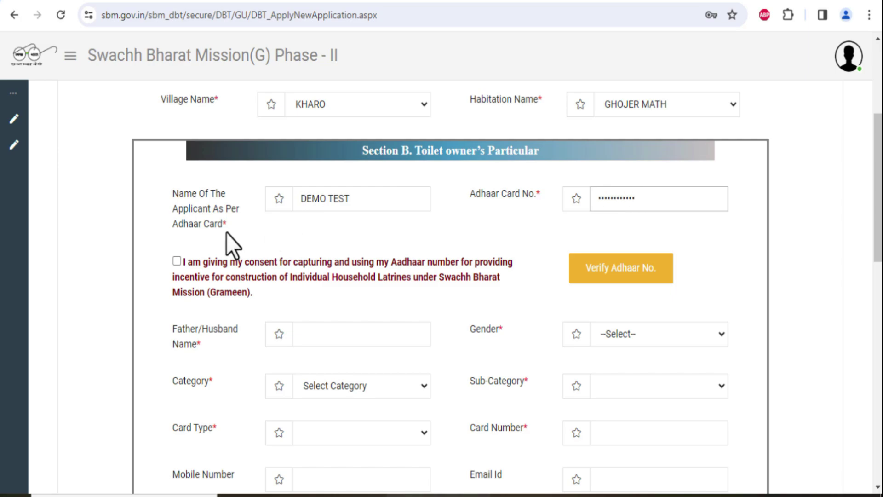
{"action": "left_click", "coordinate": [176, 261]}
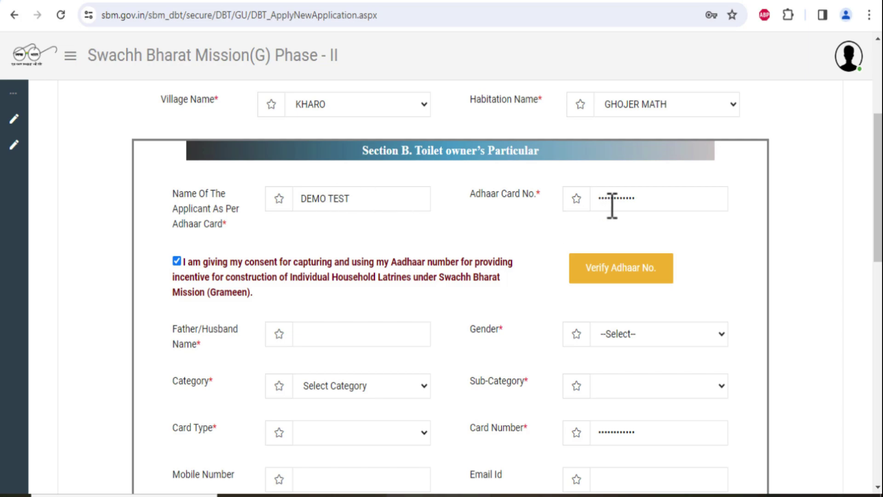
{"action": "left_click", "coordinate": [601, 271]}
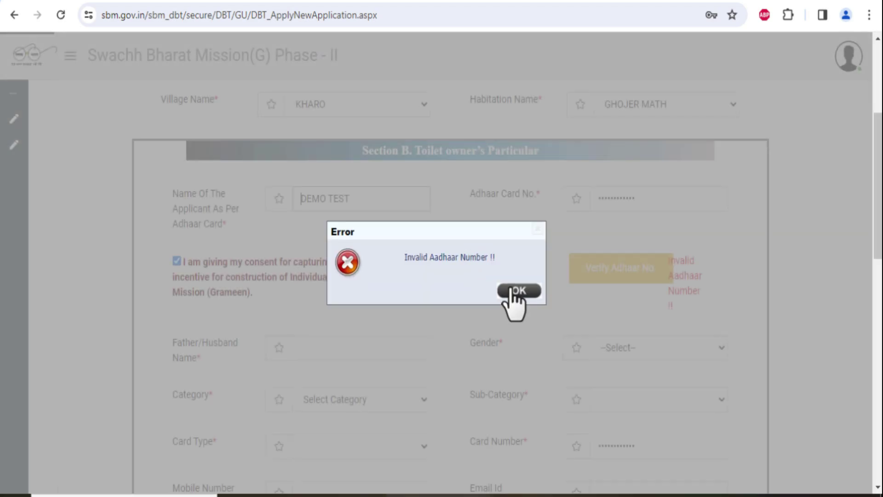
{"action": "left_click", "coordinate": [513, 292]}
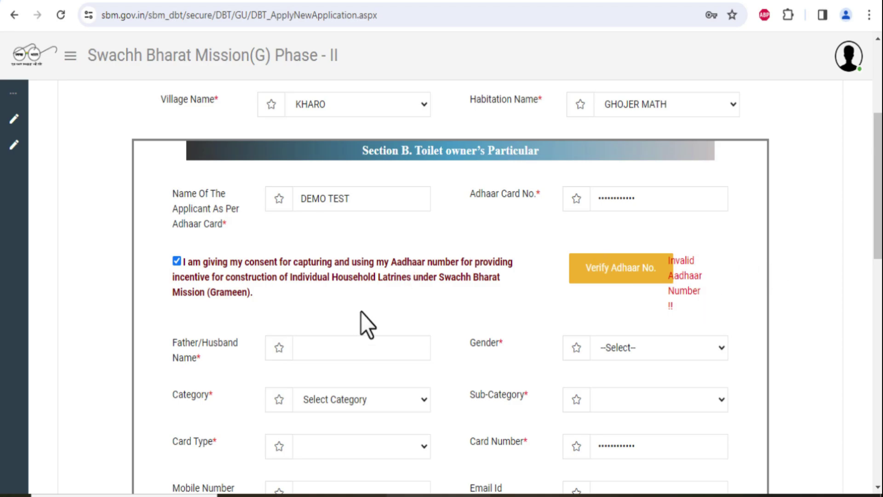
Enter the father/husband name and set gender Male, category APL, sub-category ST
{"action": "scroll", "coordinate": [361, 317], "scroll_direction": "down", "scroll_amount": 3}
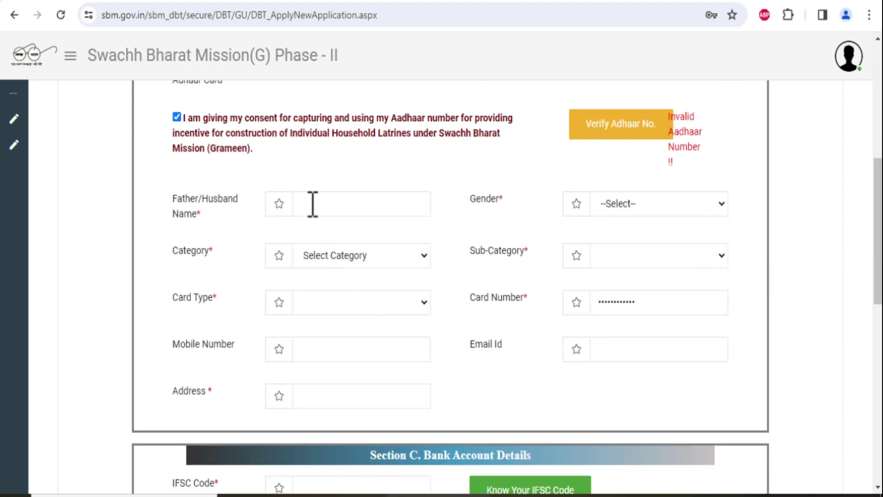
{"action": "left_click", "coordinate": [313, 204]}
{"action": "type", "text": "TEST DEMO"}
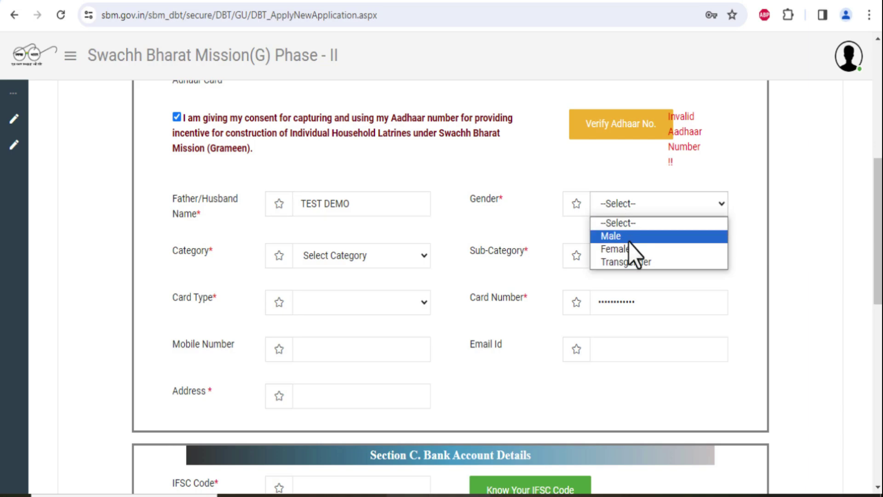
{"action": "left_click", "coordinate": [628, 240]}
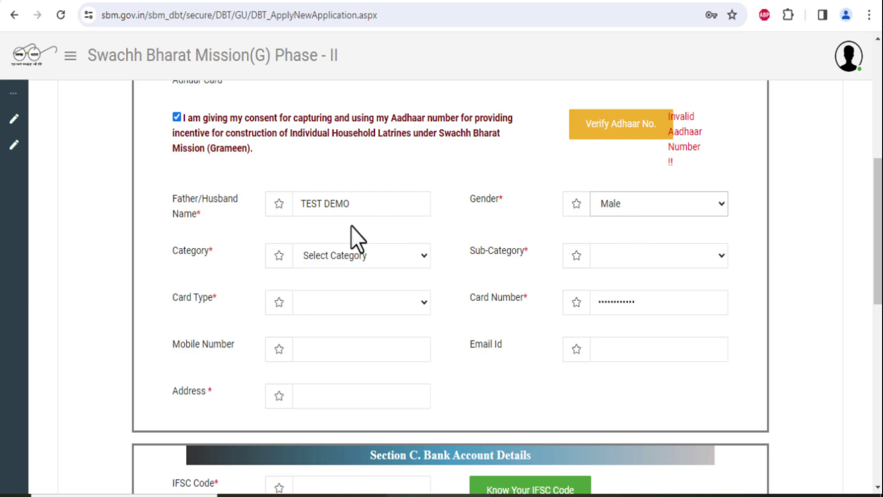
{"action": "left_click", "coordinate": [346, 261]}
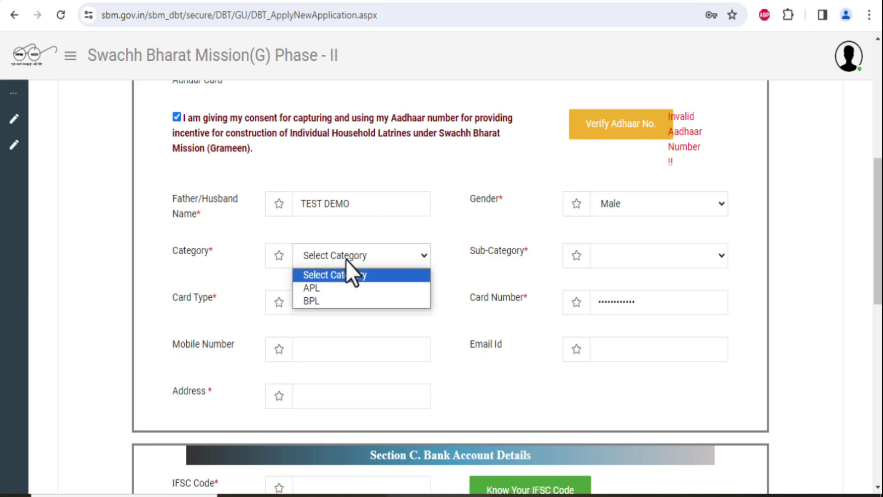
{"action": "left_click", "coordinate": [332, 287]}
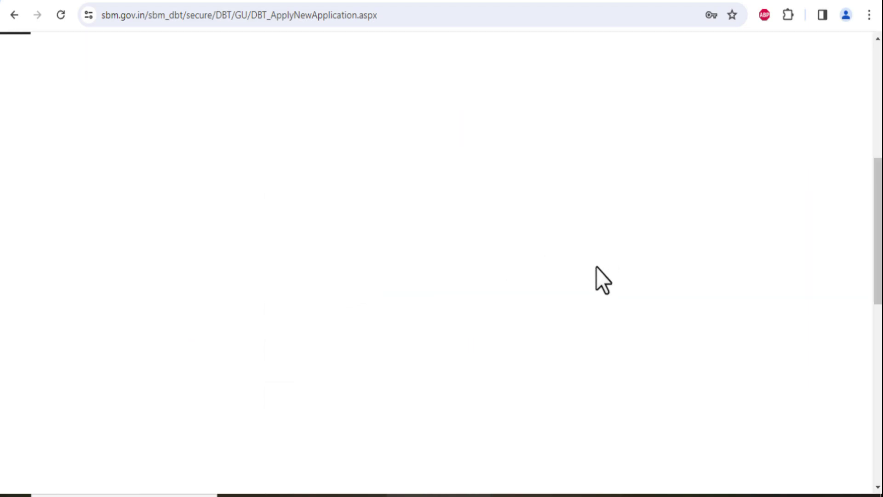
{"action": "left_click", "coordinate": [636, 267]}
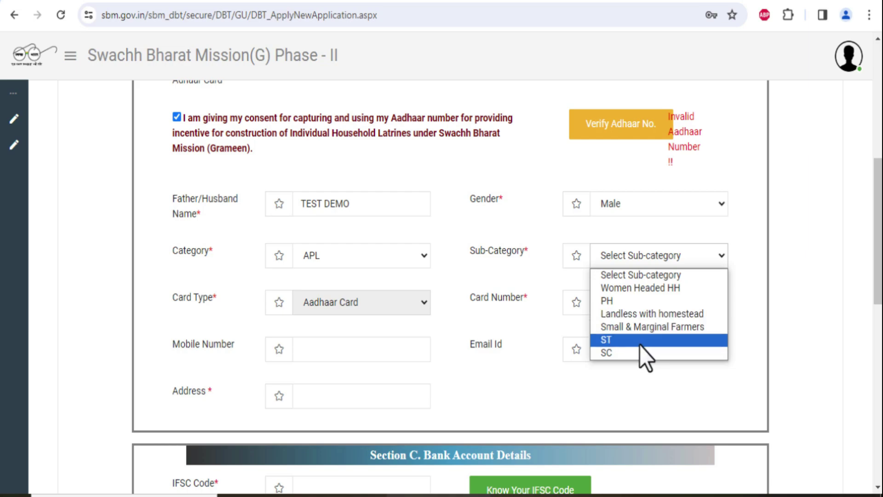
{"action": "left_click", "coordinate": [640, 341]}
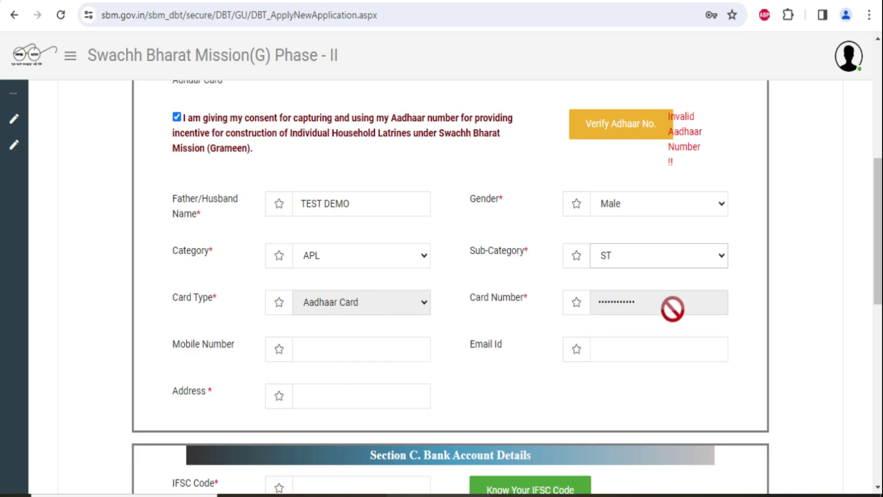
Leave the mobile and email fields empty and enter the applicant's address
{"action": "left_click", "coordinate": [350, 350]}
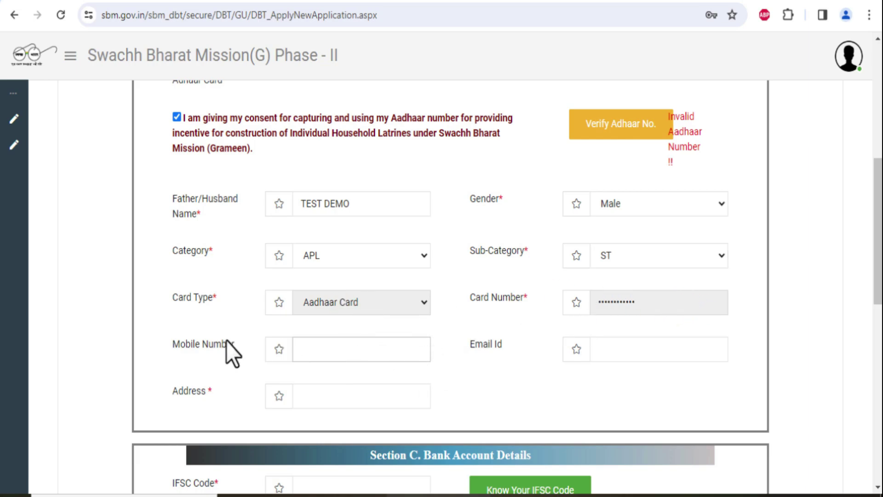
{"action": "left_click", "coordinate": [617, 348]}
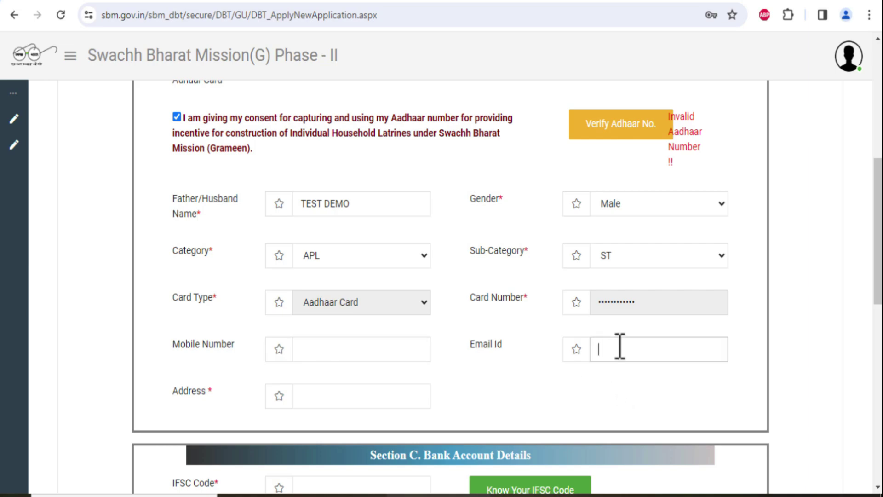
{"action": "left_click", "coordinate": [397, 351]}
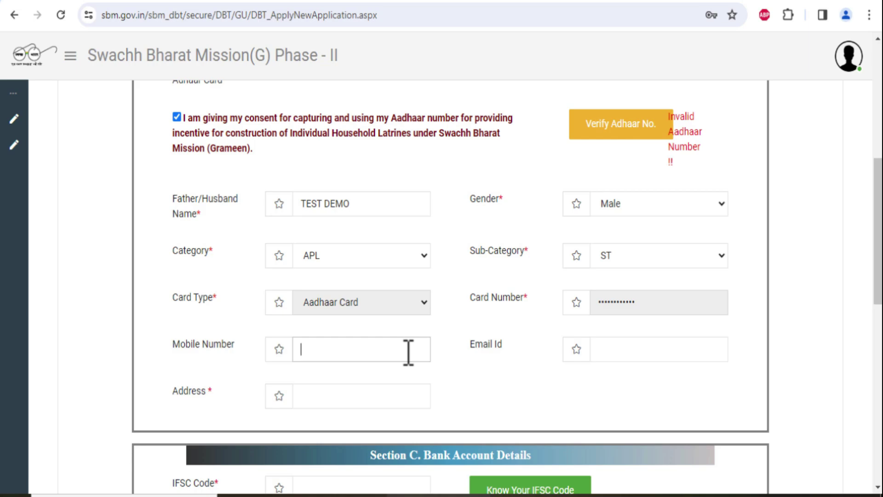
{"action": "left_click", "coordinate": [675, 353]}
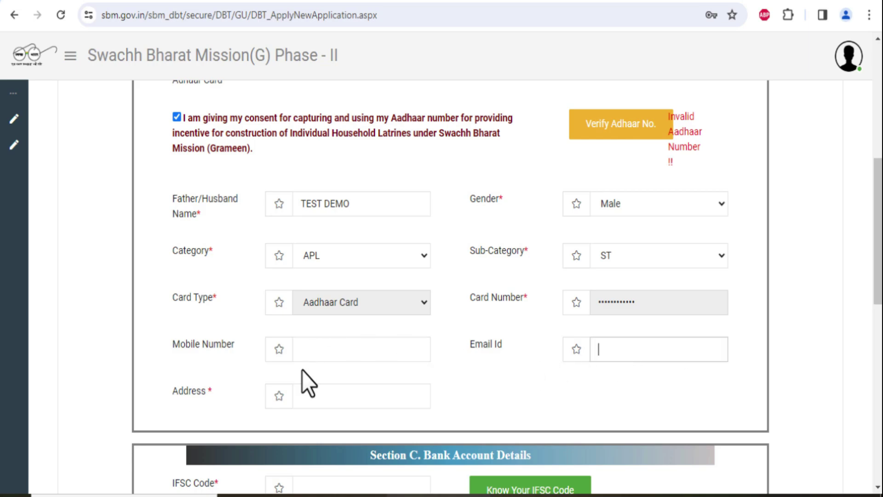
{"action": "left_click", "coordinate": [304, 399]}
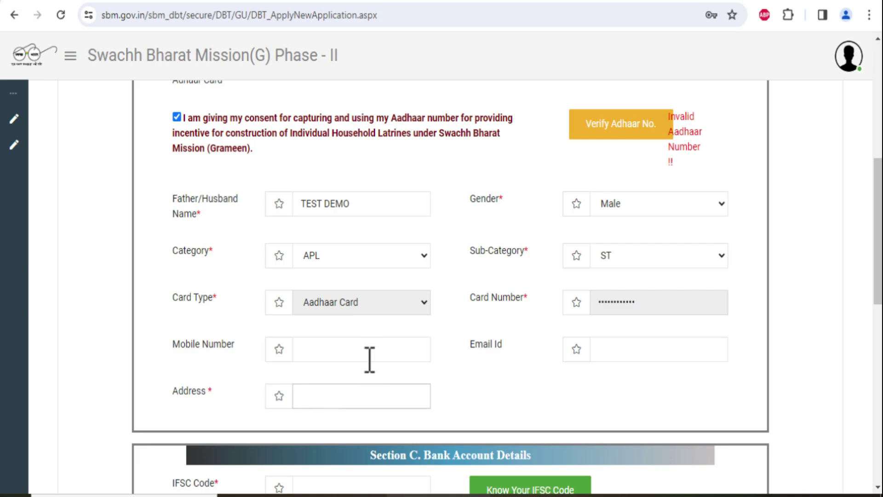
{"action": "type", "text": "DEMO TEST"}
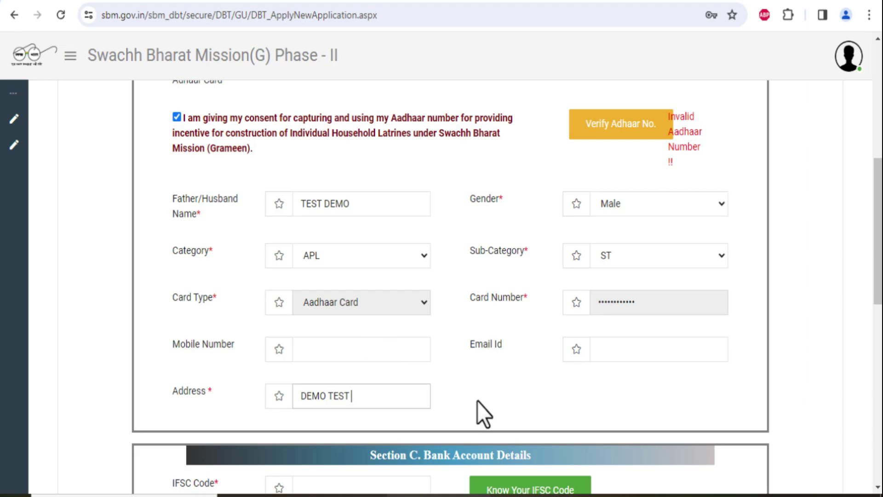
Enter IFSC BKID0004125 and look it up so BANK OF INDIA, branch KAUTALA-41250 fills in
{"action": "scroll", "coordinate": [495, 382], "scroll_direction": "down", "scroll_amount": 5}
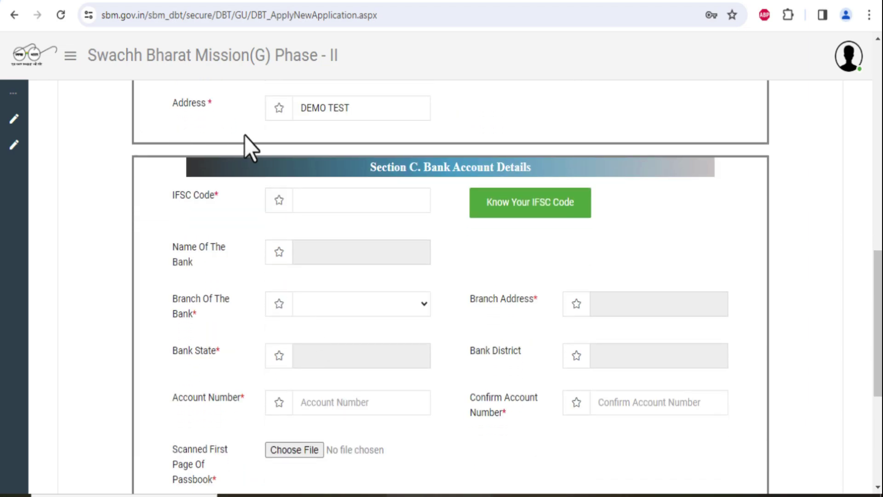
{"action": "left_click", "coordinate": [382, 200]}
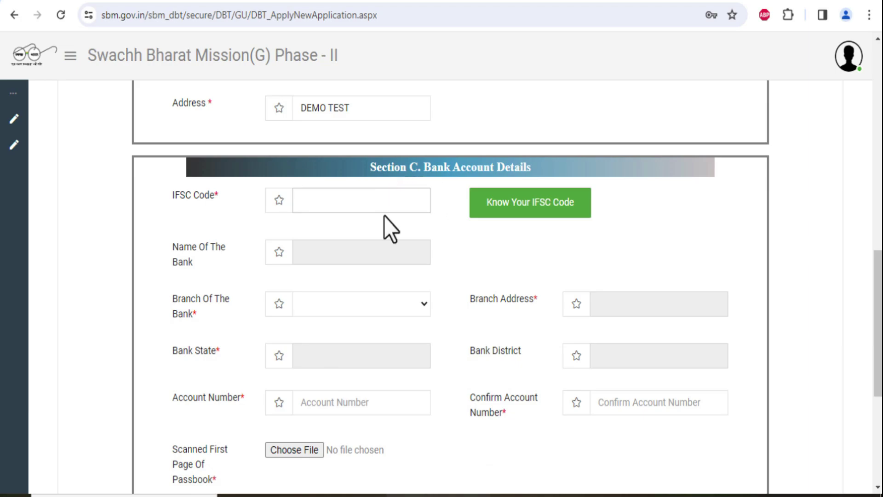
{"action": "type", "text": "BKID0004125"}
{"action": "left_click", "coordinate": [526, 211]}
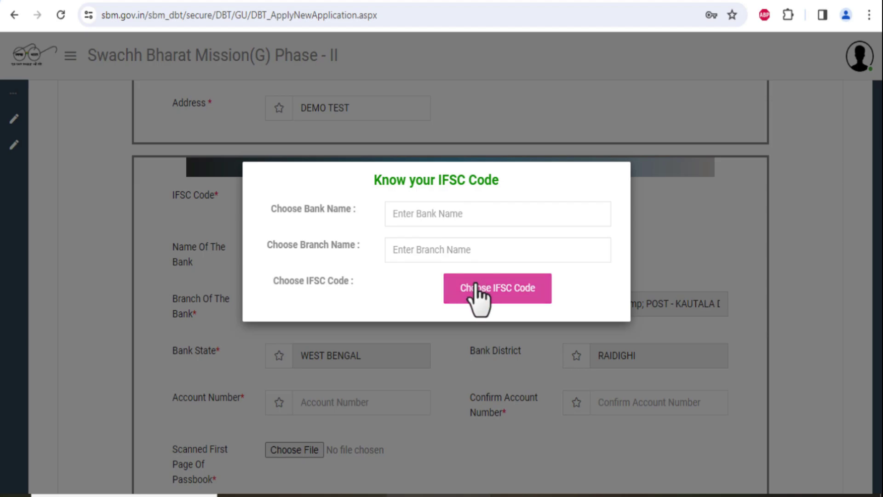
{"action": "key", "text": "Escape"}
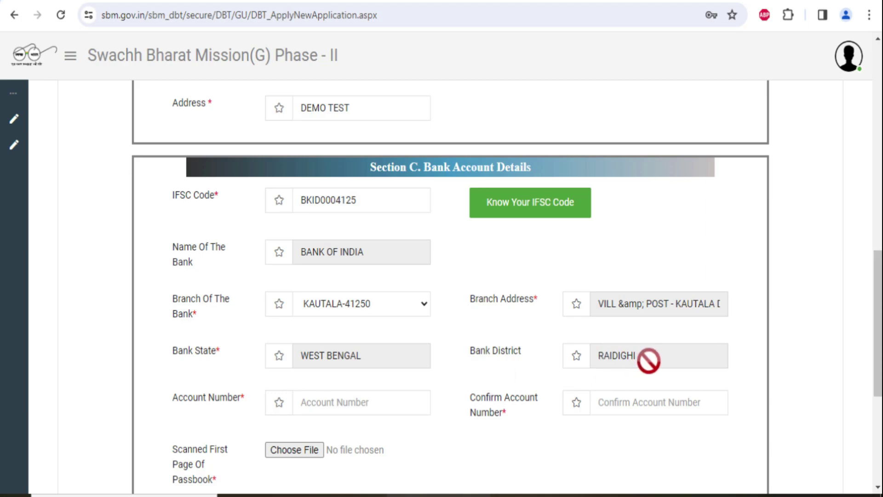
Enter the bank account number and repeat it in the Confirm Account Number field
{"action": "scroll", "coordinate": [402, 319], "scroll_direction": "down", "scroll_amount": 1}
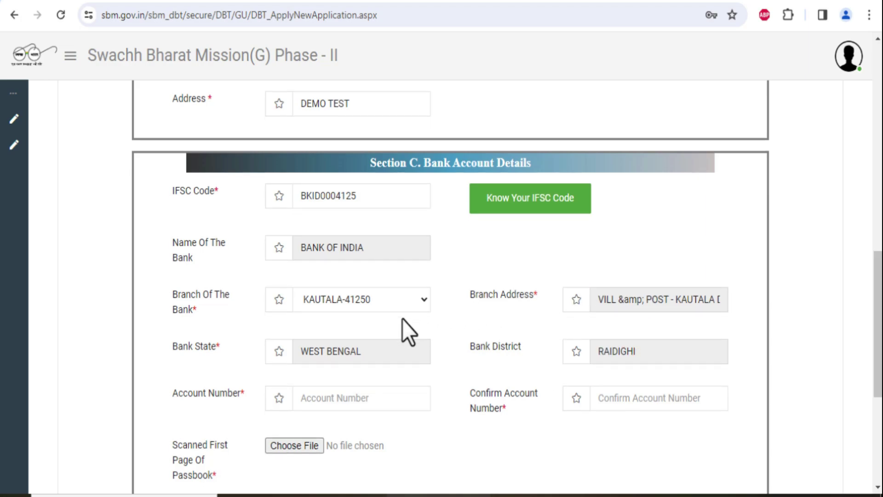
{"action": "scroll", "coordinate": [402, 319], "scroll_direction": "down", "scroll_amount": 2}
{"action": "left_click", "coordinate": [360, 258]}
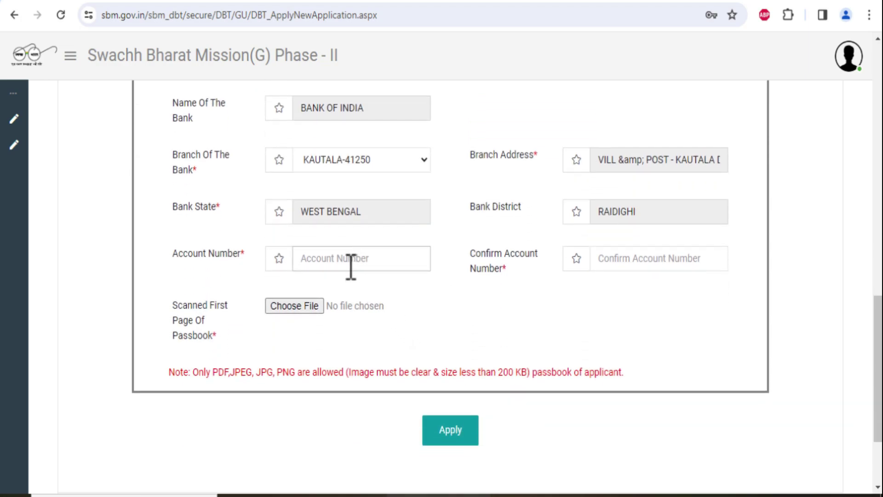
{"action": "type", "text": "••••••••"}
{"action": "left_click", "coordinate": [666, 260]}
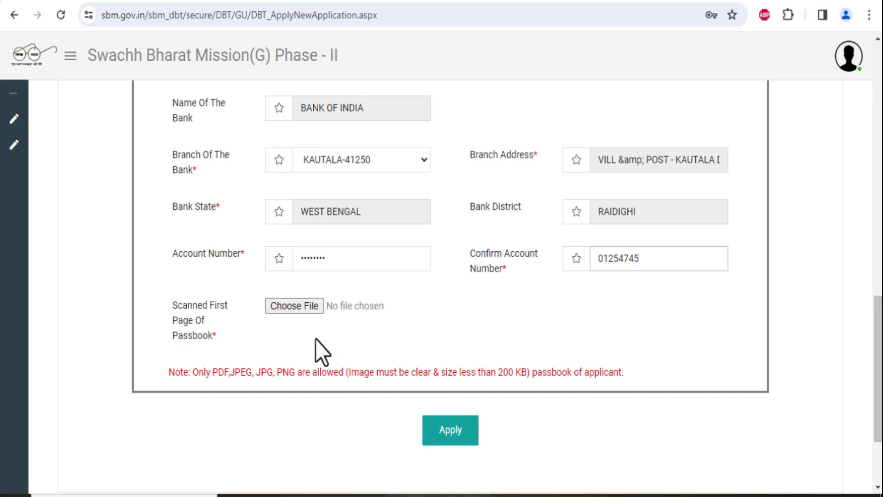
{"action": "left_click", "coordinate": [298, 332]}
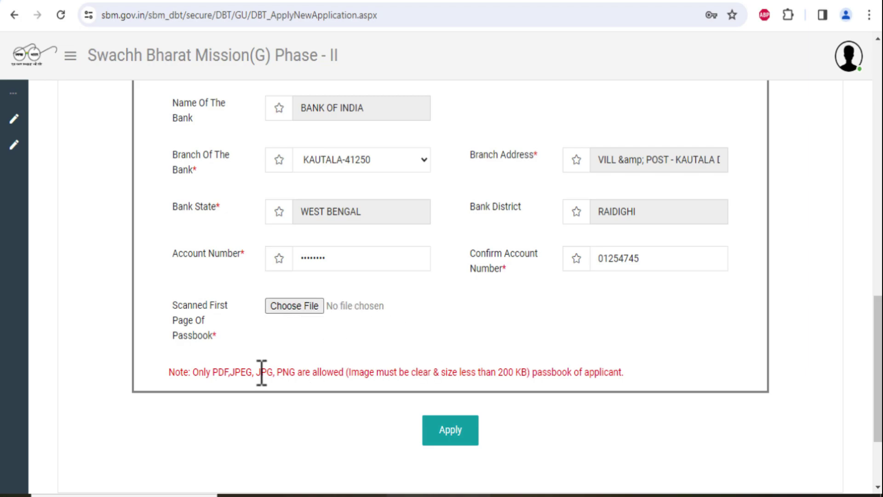
{"action": "left_click_drag", "start_coordinate": [262, 373], "coordinate": [339, 375]}
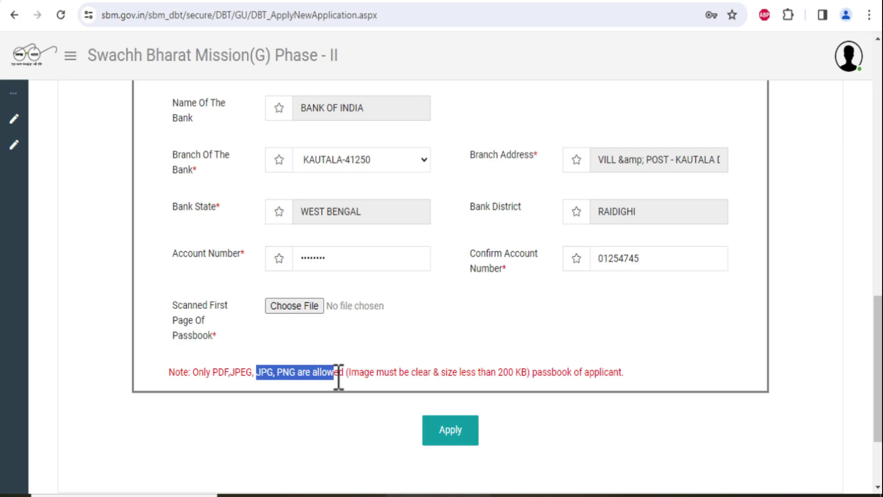
{"action": "left_click", "coordinate": [269, 373]}
{"action": "left_click_drag", "start_coordinate": [212, 372], "coordinate": [298, 372]}
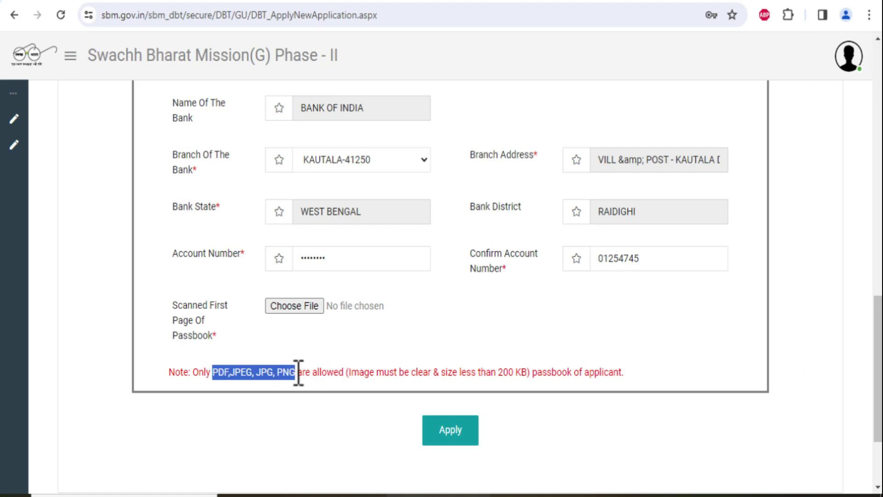
{"action": "left_click", "coordinate": [298, 372]}
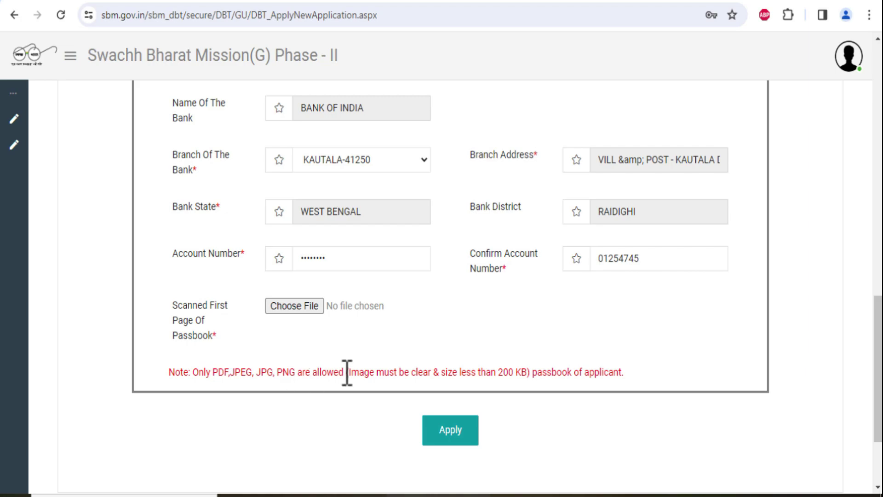
{"action": "left_click_drag", "start_coordinate": [499, 372], "coordinate": [523, 372]}
{"action": "left_click", "coordinate": [516, 371]}
{"action": "left_click_drag", "start_coordinate": [411, 372], "coordinate": [445, 375]}
{"action": "left_click", "coordinate": [552, 403]}
Scroll up to review the completed IHHL form, then back down to the Apply button
{"action": "scroll", "coordinate": [876, 394], "scroll_direction": "up", "scroll_amount": 3}
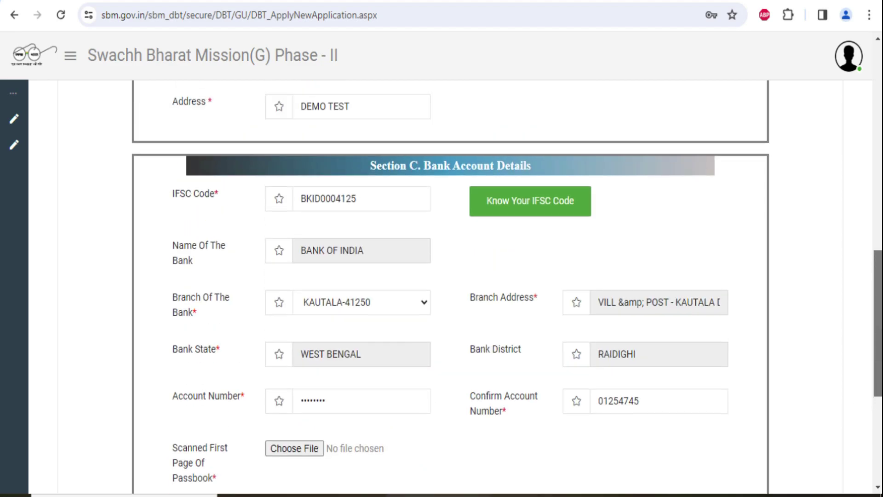
{"action": "scroll", "coordinate": [506, 287], "scroll_direction": "up", "scroll_amount": 5}
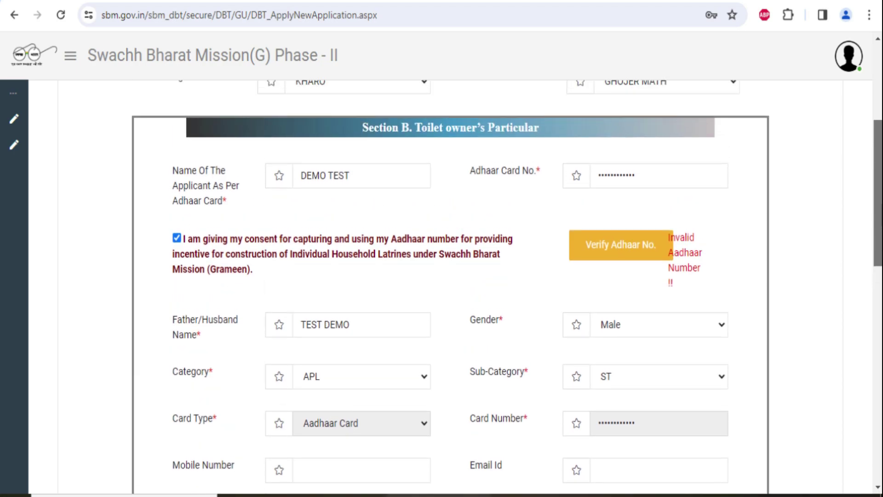
{"action": "scroll", "coordinate": [507, 287], "scroll_direction": "up", "scroll_amount": 3}
{"action": "scroll", "coordinate": [506, 287], "scroll_direction": "down", "scroll_amount": 2}
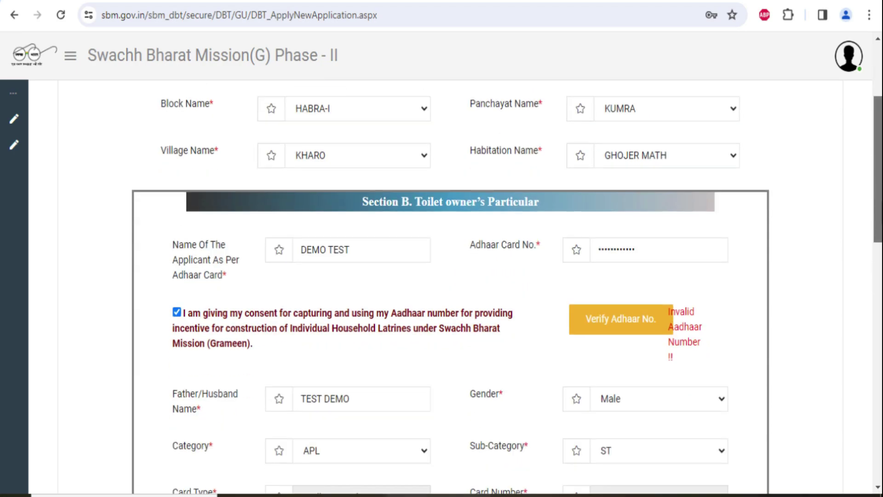
{"action": "scroll", "coordinate": [876, 429], "scroll_direction": "down", "scroll_amount": 15}
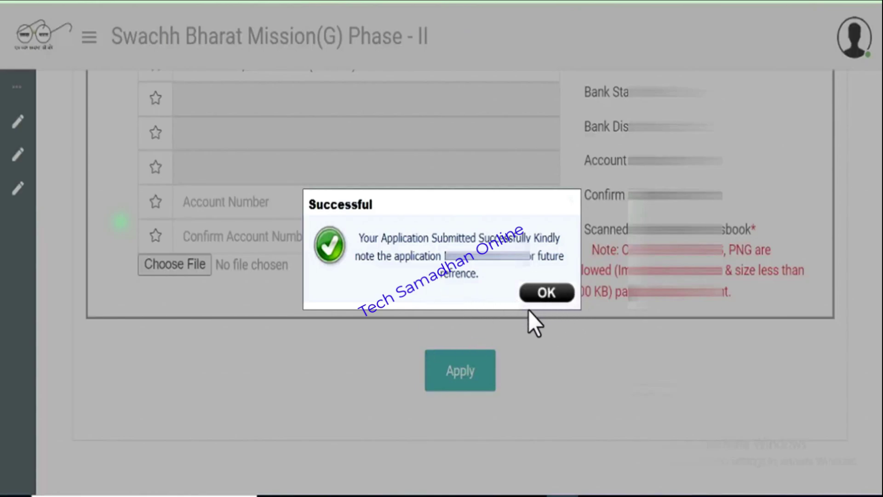
Dismiss the success message and open Track Status for the new application
{"action": "left_click", "coordinate": [533, 297]}
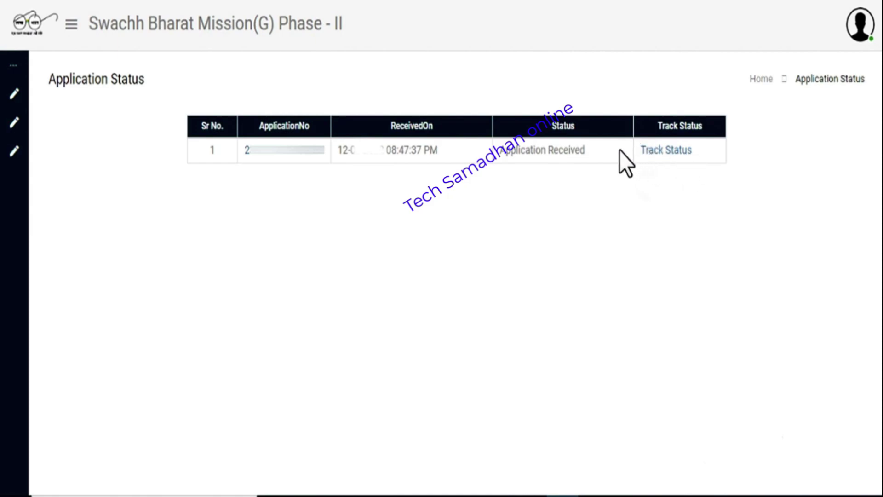
{"action": "left_click", "coordinate": [662, 150]}
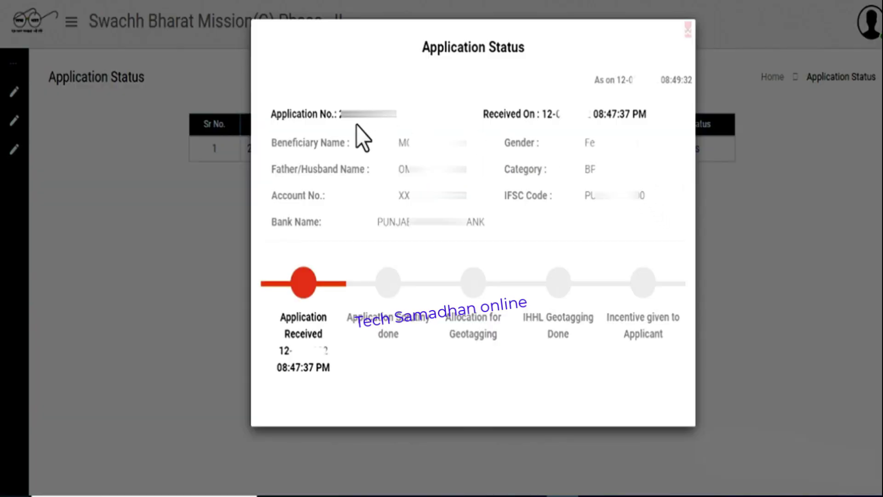